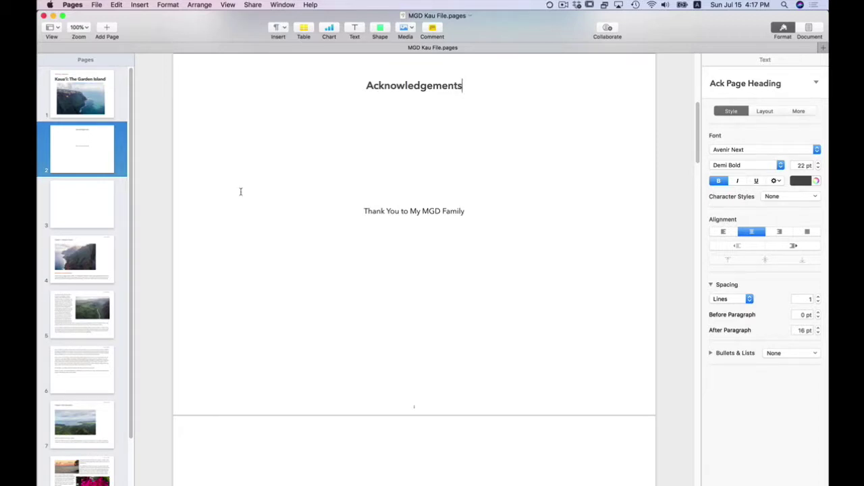
Raise the valley photo on page 5 slightly so the text beside and below it rewraps
scroll(573, 355, "down", 5)
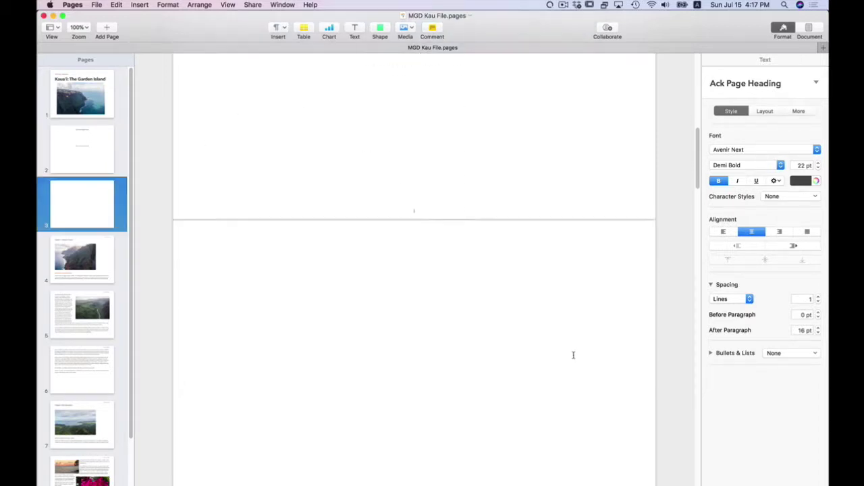
scroll(573, 355, "down", 3)
scroll(563, 343, "down", 5)
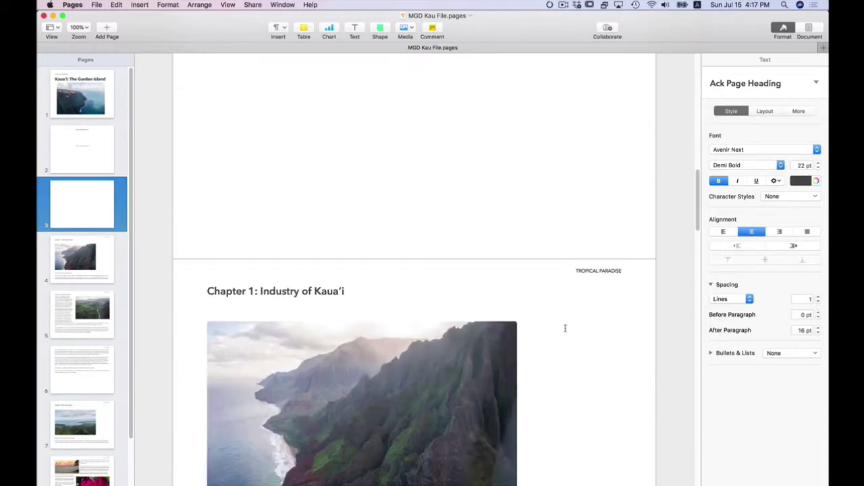
scroll(565, 313, "down", 5)
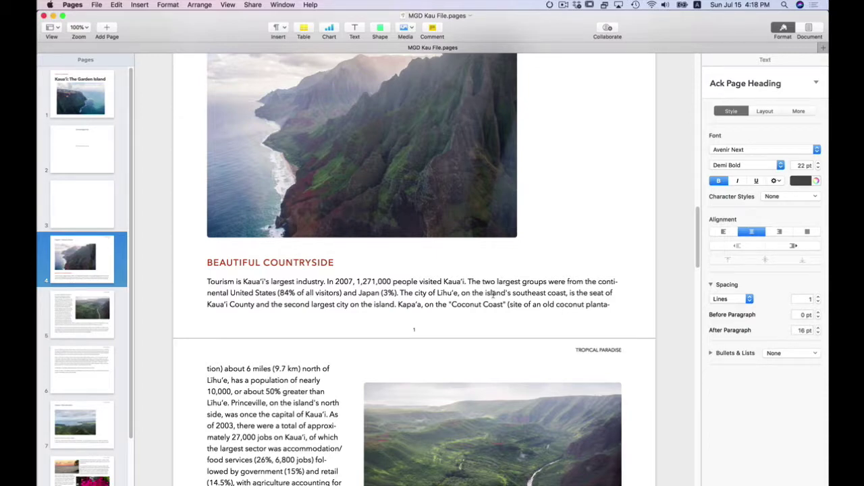
scroll(487, 284, "down", 2)
scroll(486, 273, "down", 8)
scroll(486, 274, "up", 10)
scroll(487, 274, "down", 10)
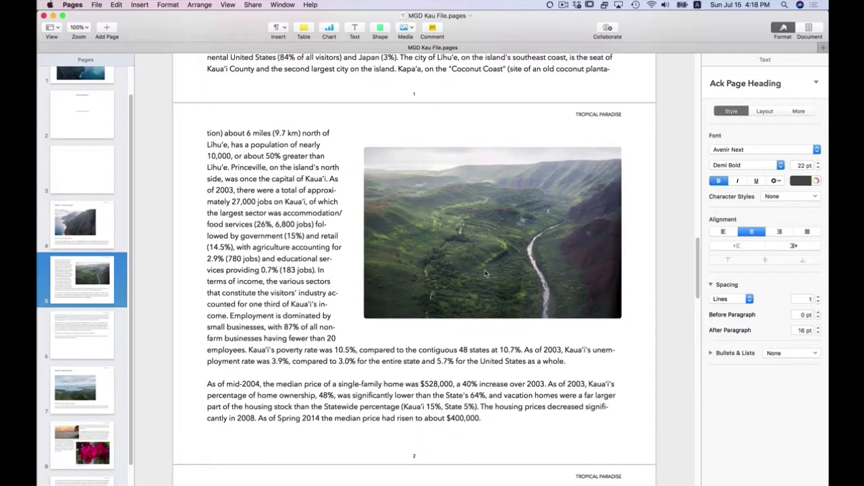
scroll(487, 274, "up", 3)
scroll(452, 255, "down", 2)
left_click(500, 179)
left_click_drag(501, 177, 502, 161)
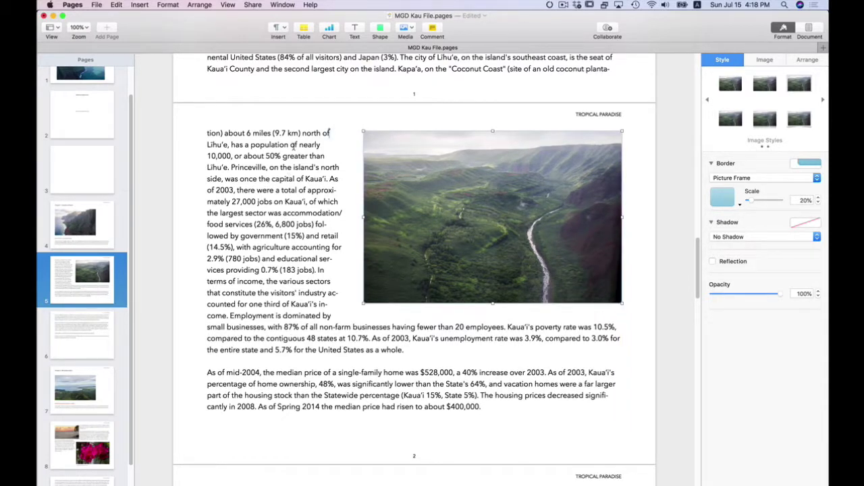
In TextEdit, select both lines of Footnote 1 in the Kaua'i placeholder file, then return to Pages
key("super+Tab")
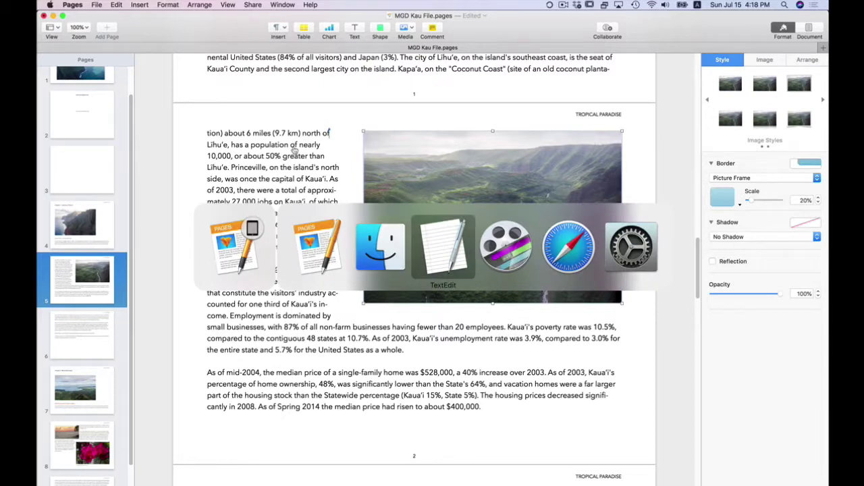
scroll(127, 249, "down", 10)
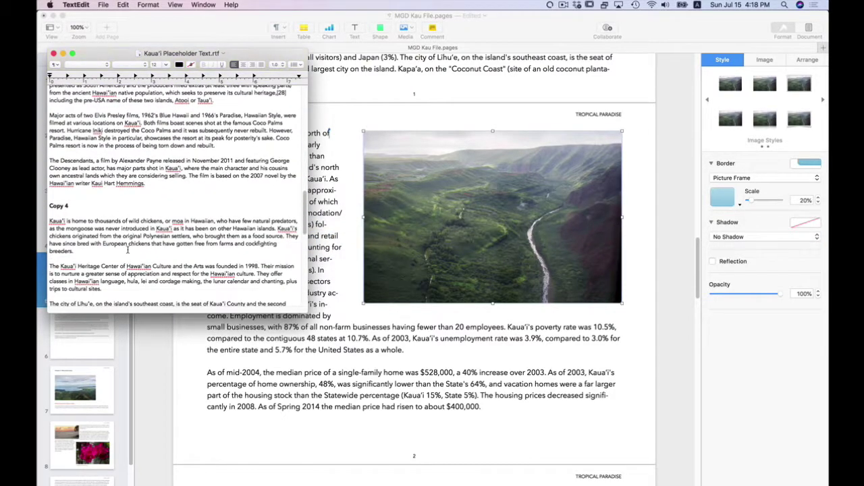
scroll(127, 249, "down", 4)
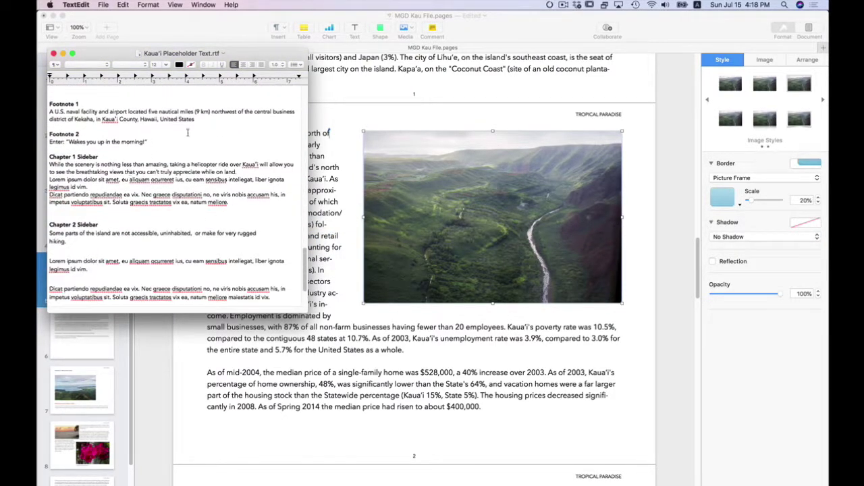
triple_click(96, 127)
left_click_drag(97, 127, 49, 112)
key("super+c")
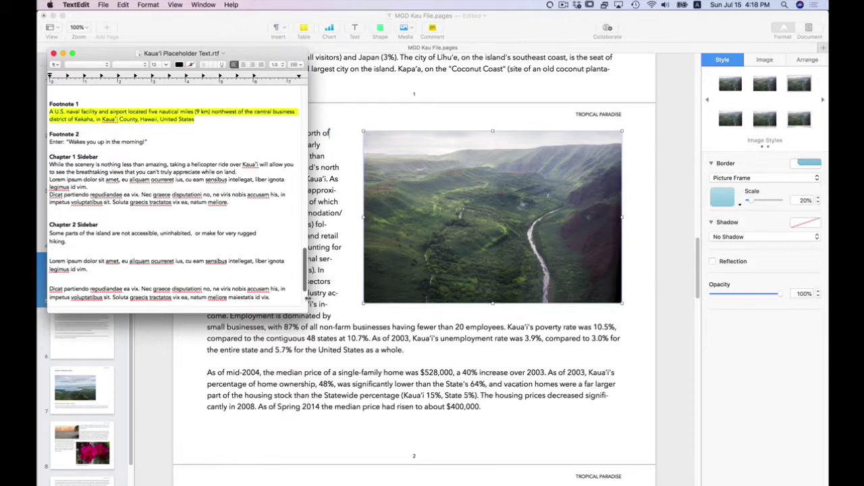
scroll(297, 265, "down", 3)
left_click(326, 350)
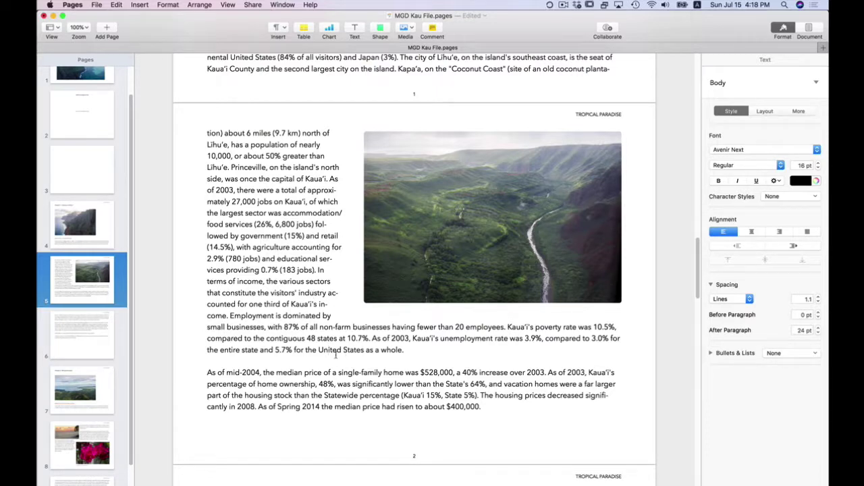
Scroll to page 6, showing the Barking Sands paragraph about the Pacific Missile Range Facility
scroll(328, 346, "up", 1)
scroll(328, 346, "up", 5)
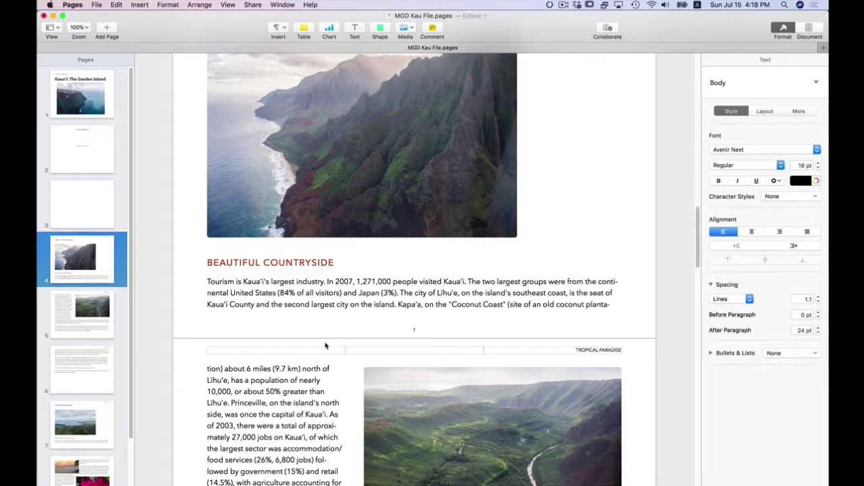
scroll(325, 346, "down", 5)
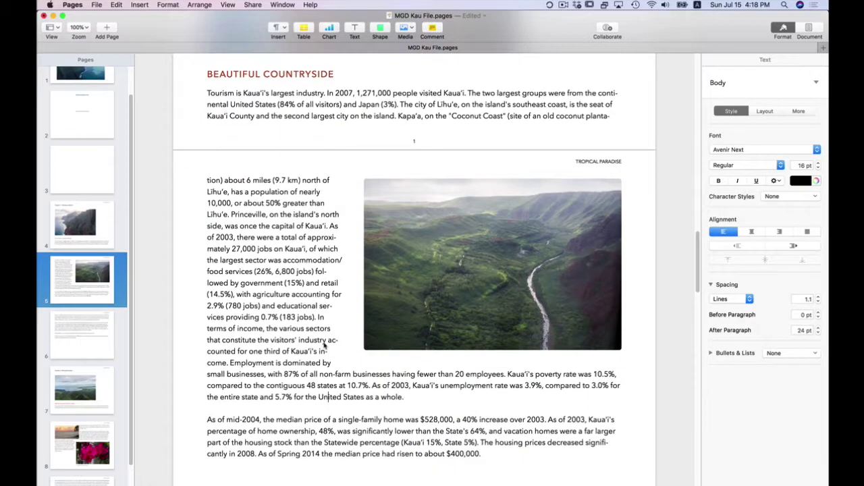
scroll(327, 346, "down", 1)
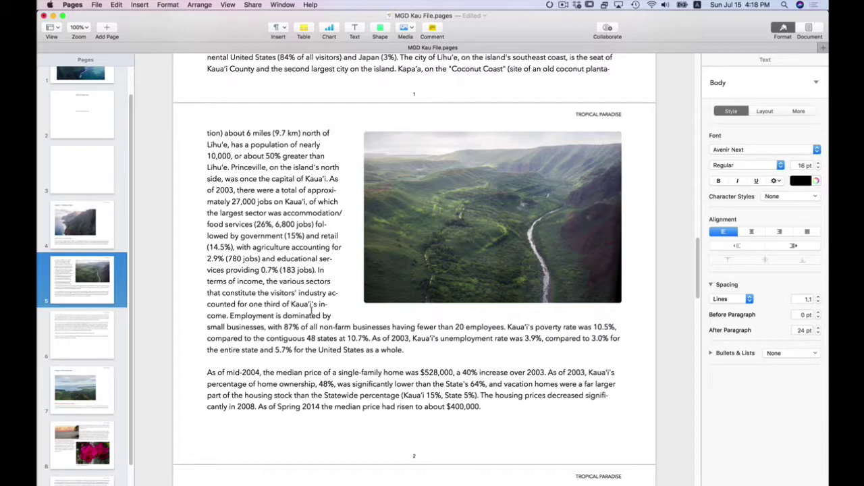
scroll(292, 334, "down", 2)
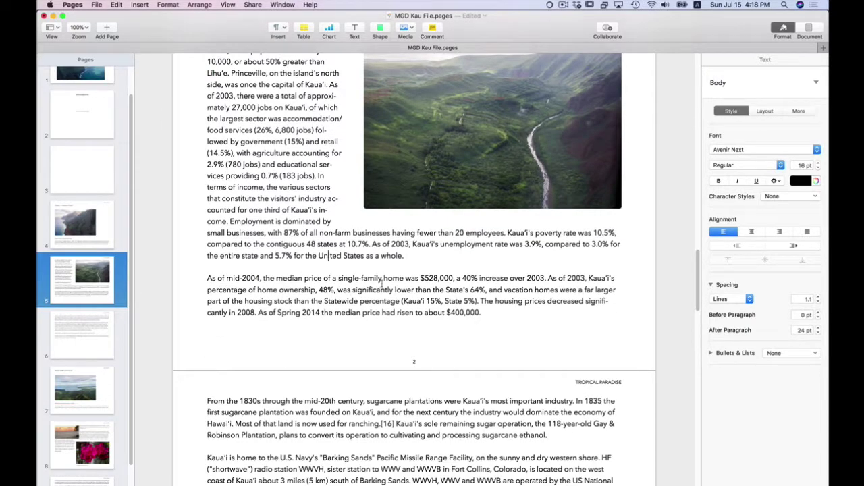
scroll(385, 276, "down", 4)
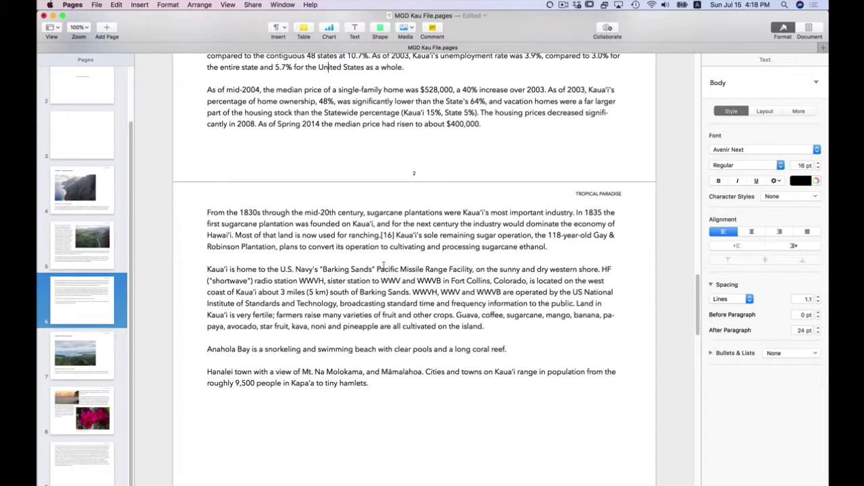
scroll(409, 276, "down", 1)
scroll(410, 275, "down", 2)
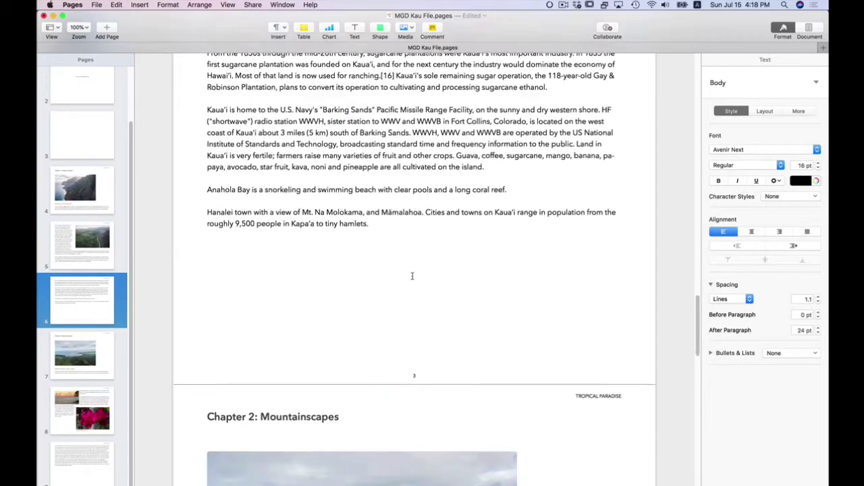
scroll(411, 274, "up", 2)
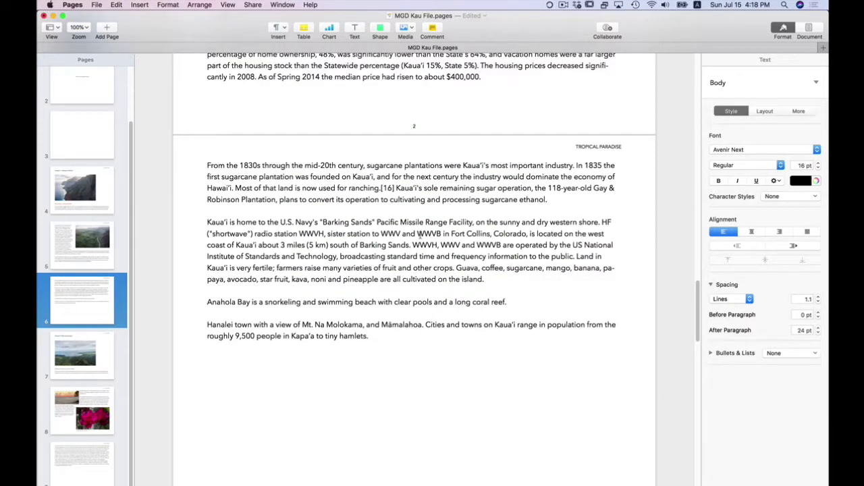
scroll(418, 231, "down", 10)
scroll(418, 231, "up", 7)
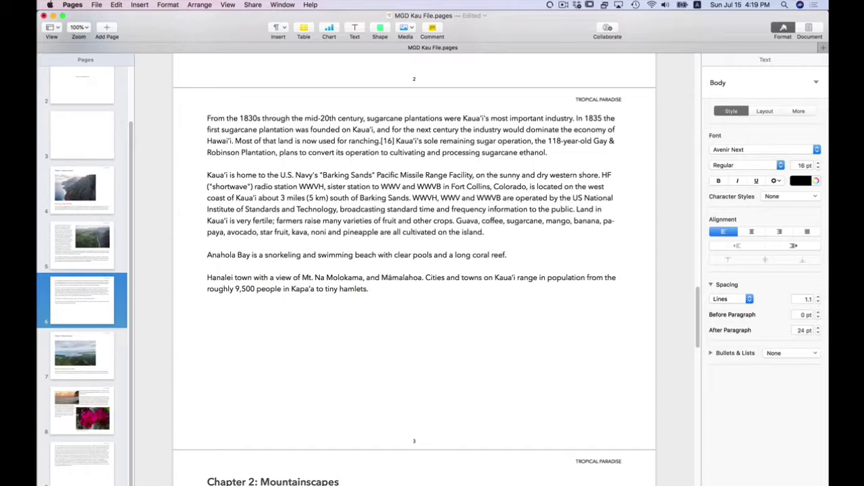
Insert a numbered footnote right after "Pacific Missile Range Facility"
left_click(473, 174)
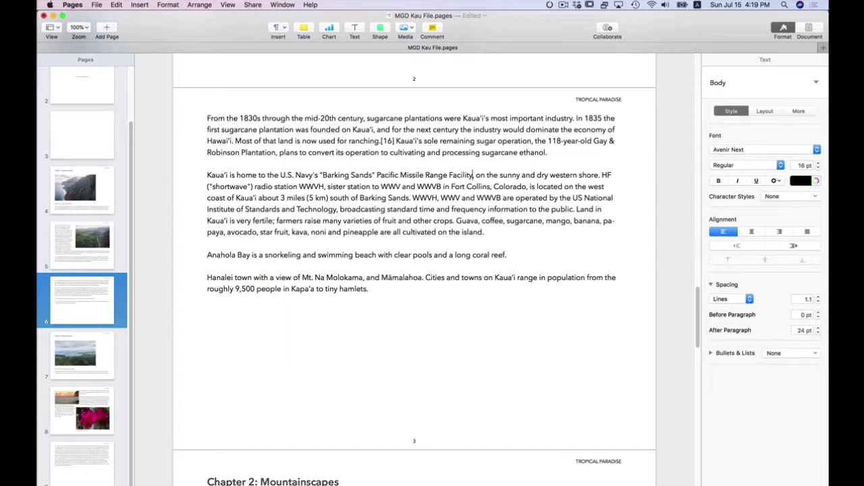
left_click(284, 27)
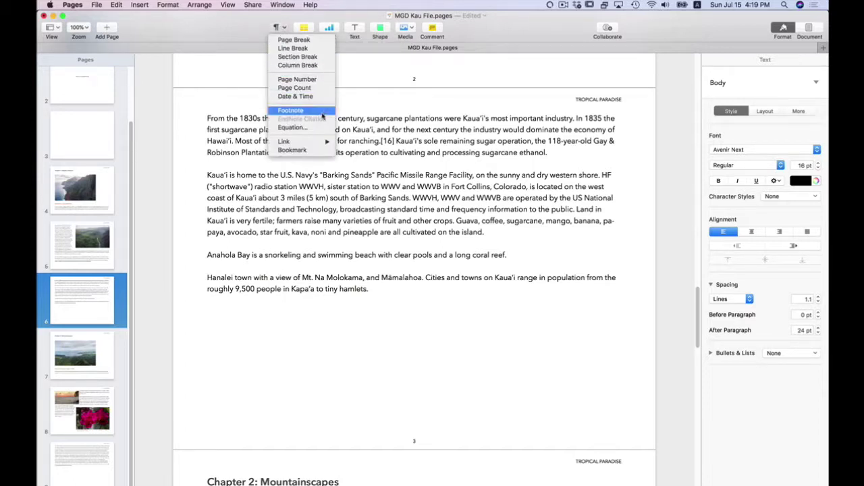
left_click(322, 111)
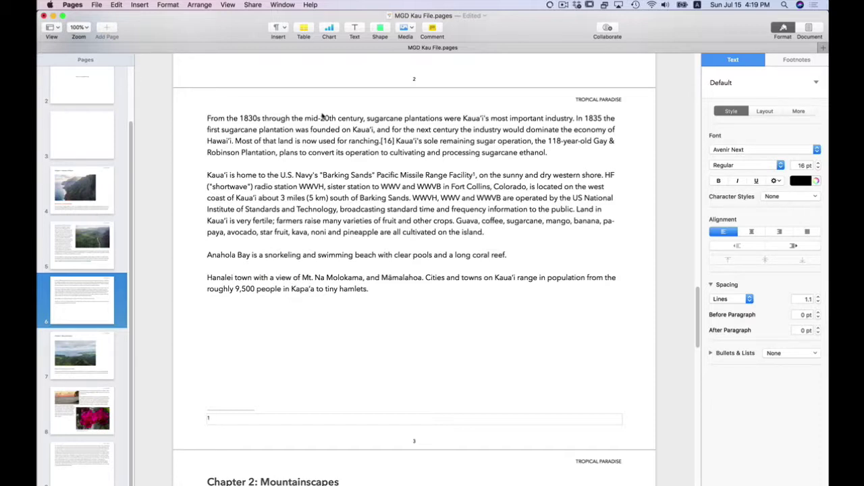
key("super+v")
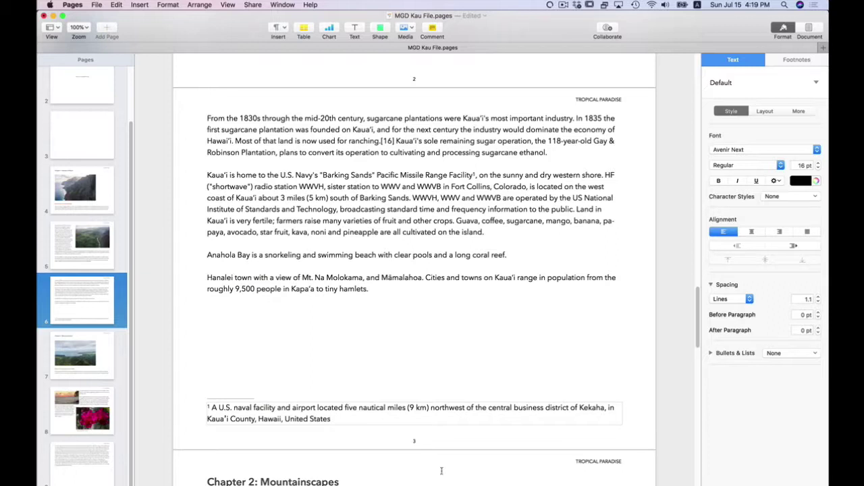
left_click_drag(333, 419, 214, 409)
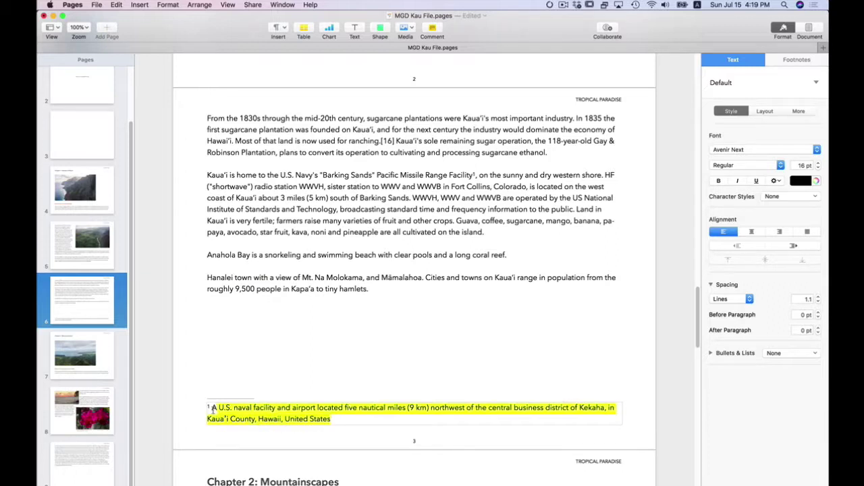
left_click(256, 408)
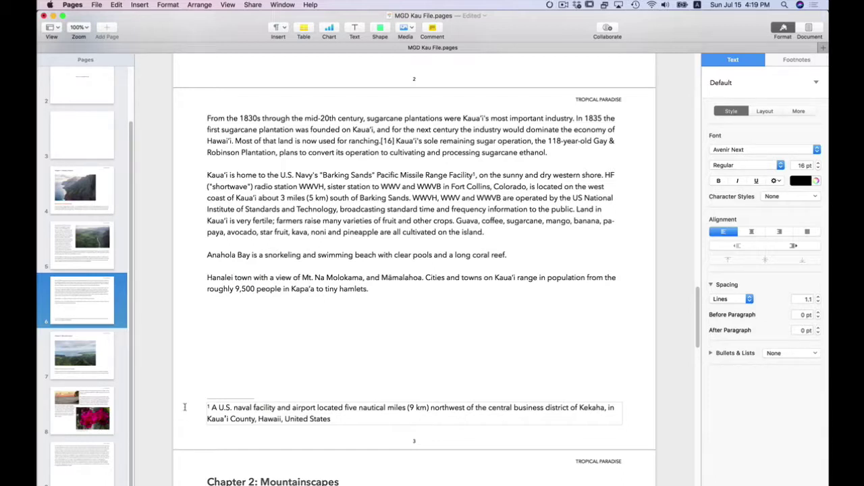
Set the naval facility footnote text to Avenir Next, reduced from 12 pt to 10 pt
left_click(184, 407)
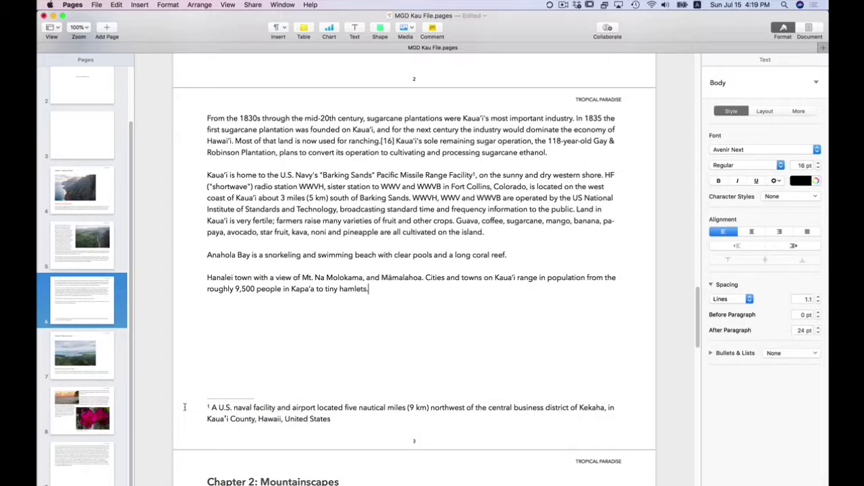
left_click(232, 414)
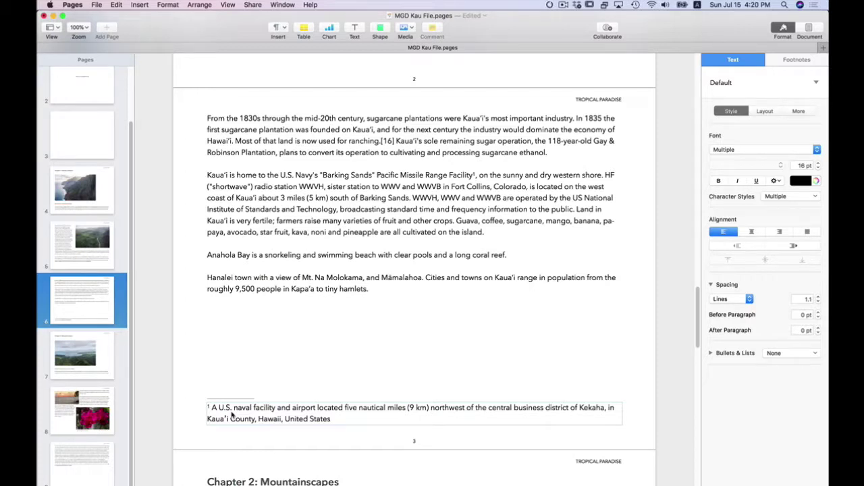
left_click(729, 152)
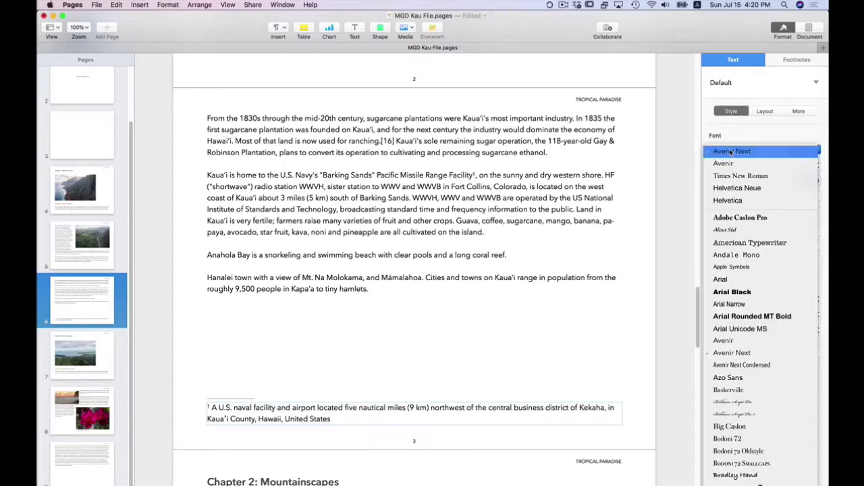
left_click(733, 155)
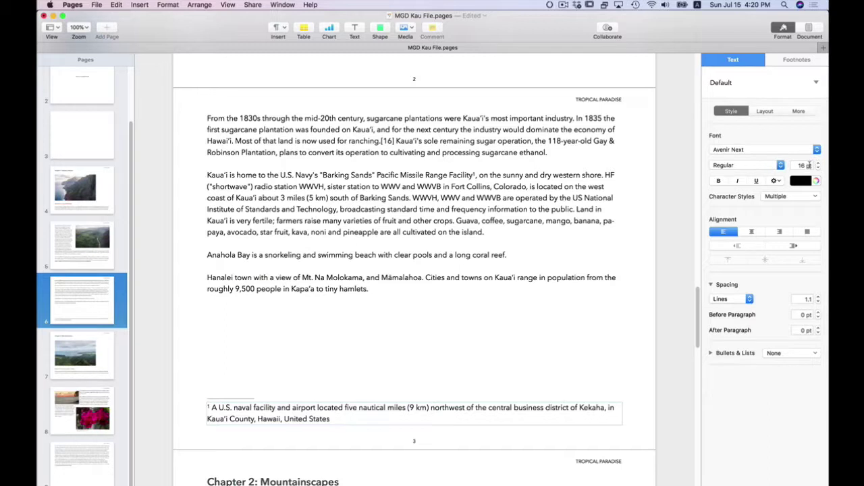
left_click(818, 167)
left_click(818, 168)
left_click(817, 168)
left_click(818, 168)
left_click(817, 168)
left_click(817, 167)
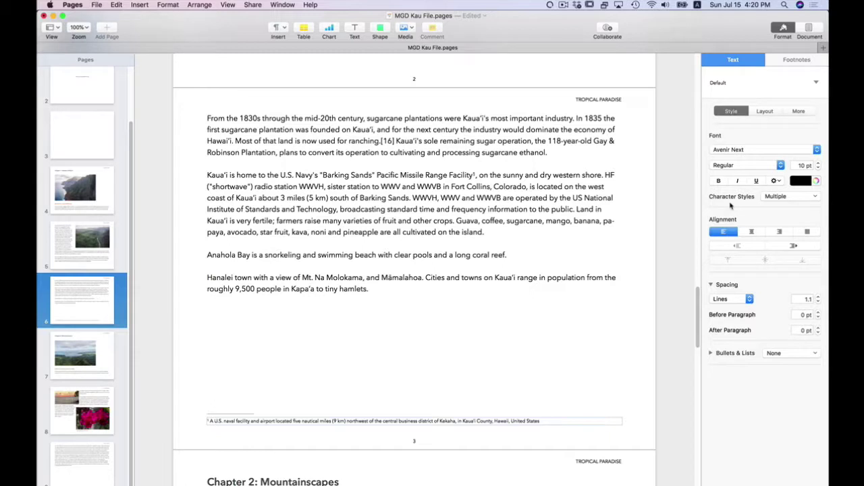
Save the book and scroll down to page 8 with the sunset and orchid photos
key("super+s")
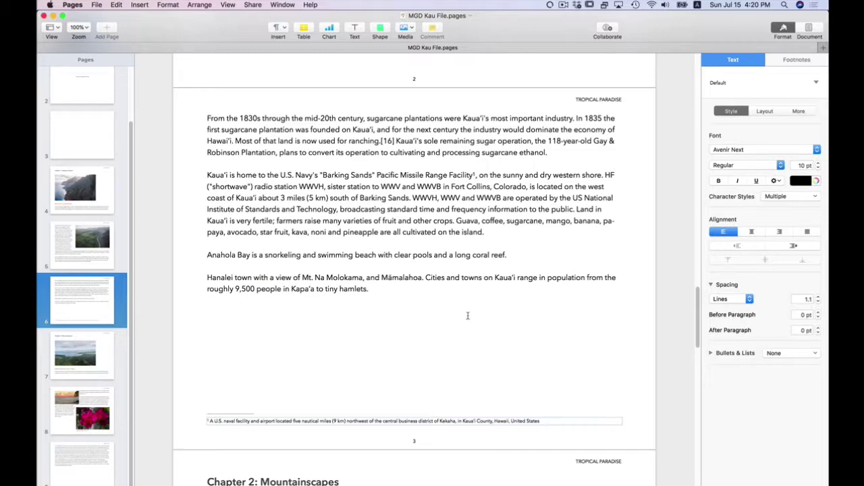
scroll(469, 263, "down", 10)
scroll(470, 263, "down", 5)
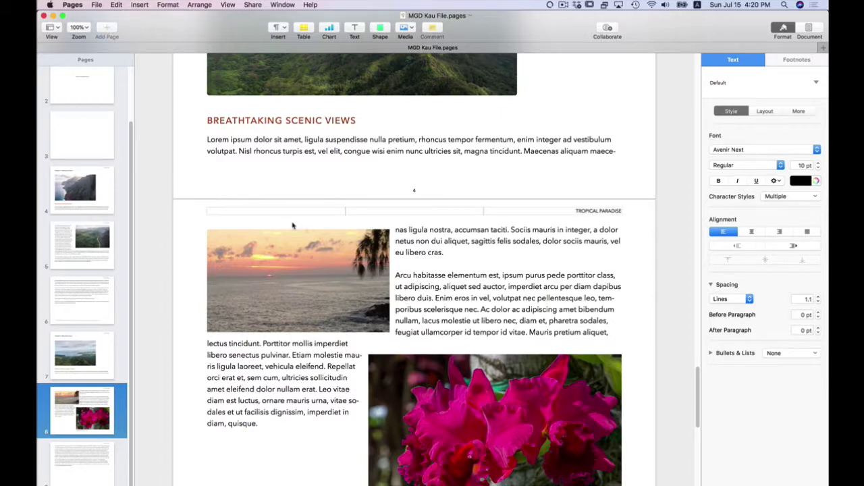
In TextEdit, select the Copy 3 passage on Hollywood films shot on Kaua'i
key("super+Tab")
key("super+Tab")
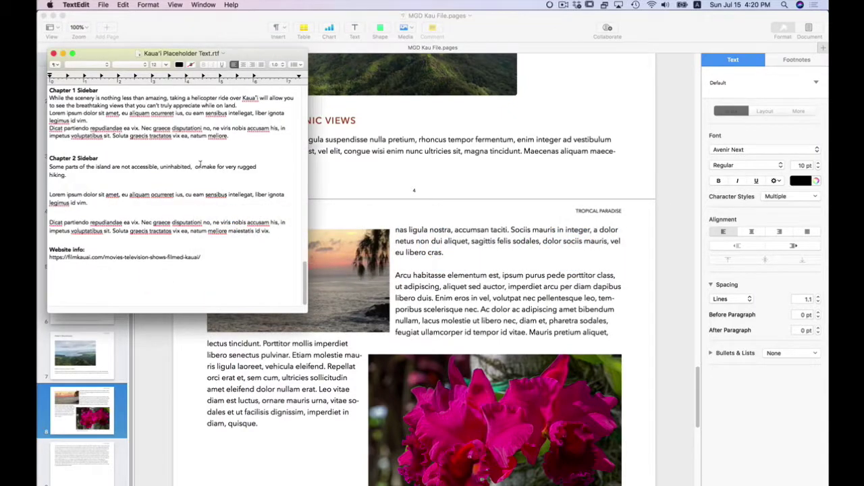
scroll(200, 165, "down", 10)
scroll(200, 164, "up", 6)
scroll(201, 164, "down", 2)
scroll(200, 164, "up", 6)
scroll(200, 164, "down", 8)
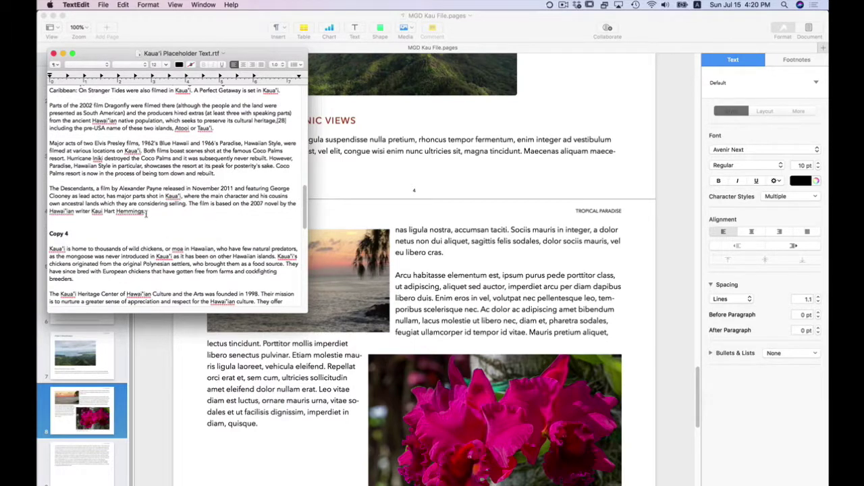
left_click_drag(144, 211, 47, 189)
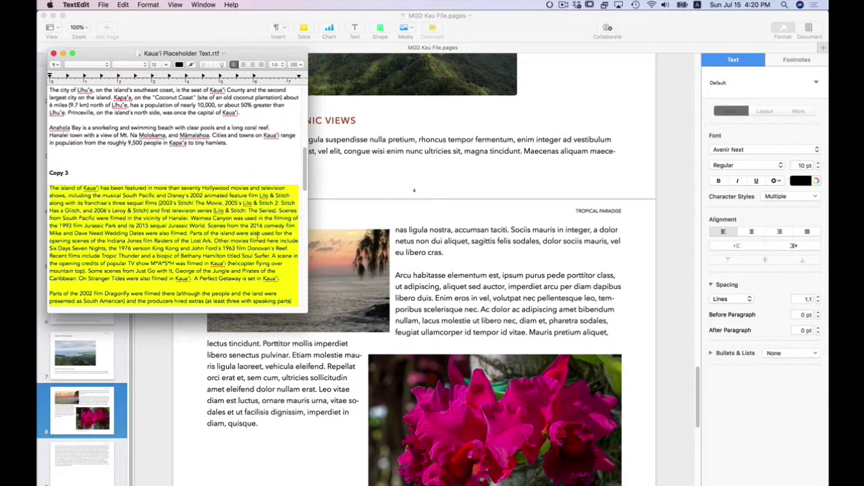
Select all the lorem ipsum body text under Breathtaking Scenic Views
left_click(445, 304)
key("super+a")
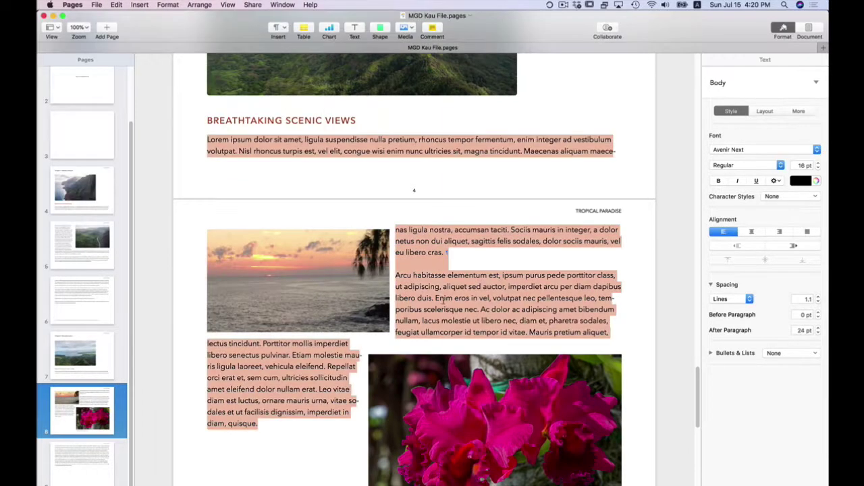
scroll(319, 141, "up", 2)
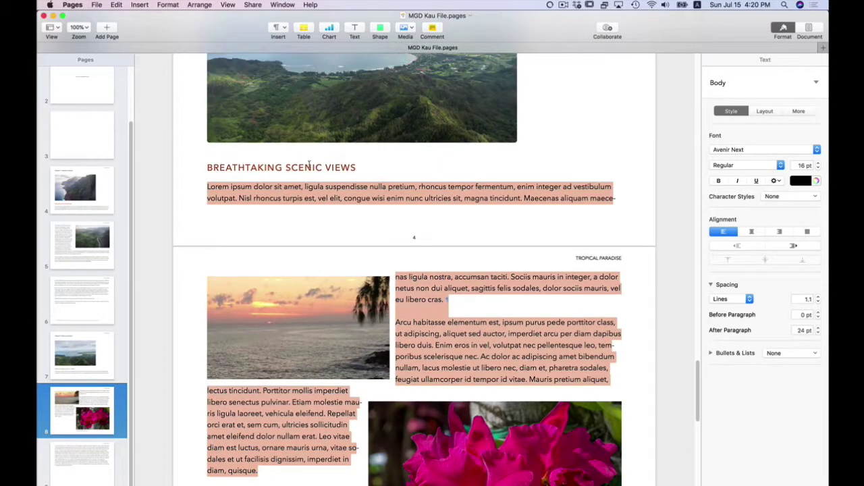
scroll(245, 340, "up", 5)
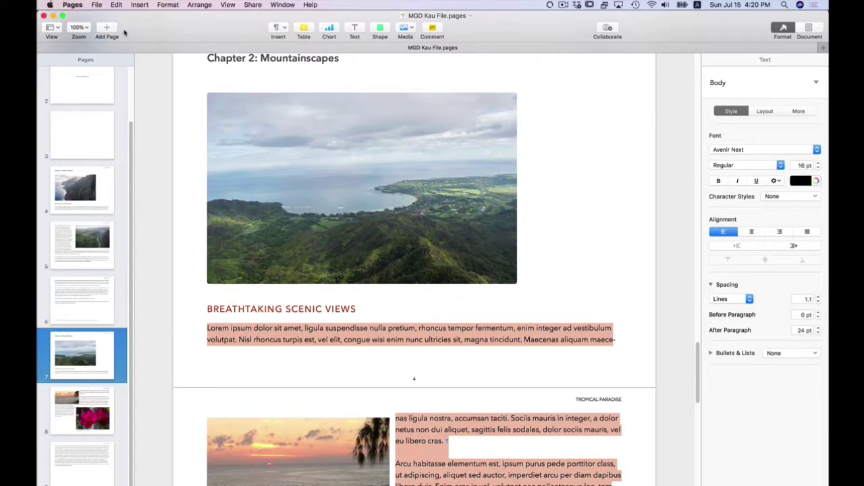
Paste the film-history passage with Paste and Match Style, letting it flow onto page 5
left_click(118, 5)
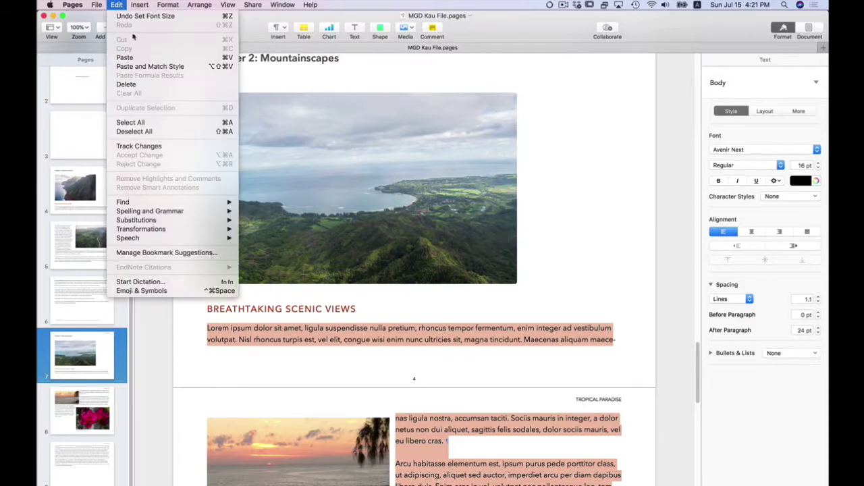
left_click(157, 64)
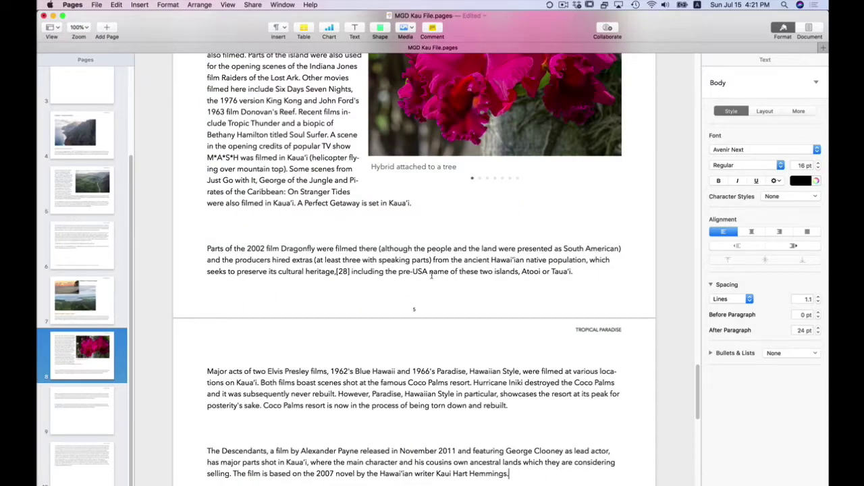
scroll(407, 298, "up", 5)
scroll(407, 298, "up", 3)
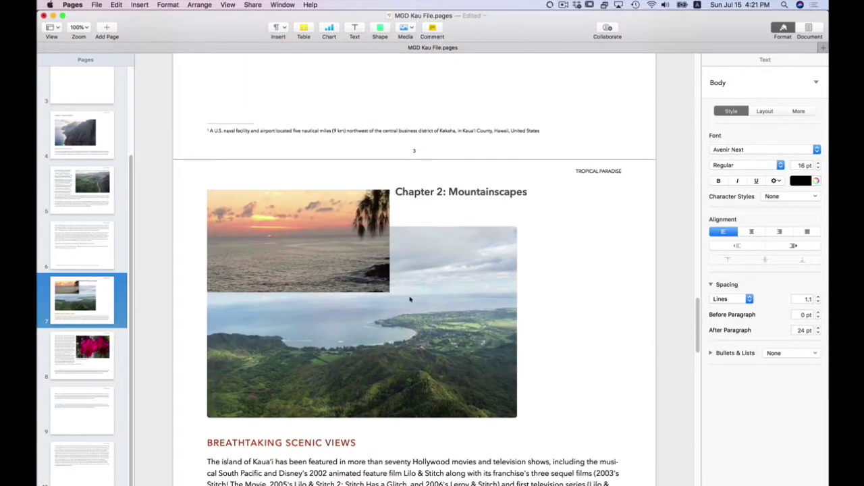
scroll(410, 299, "up", 4)
scroll(330, 299, "down", 6)
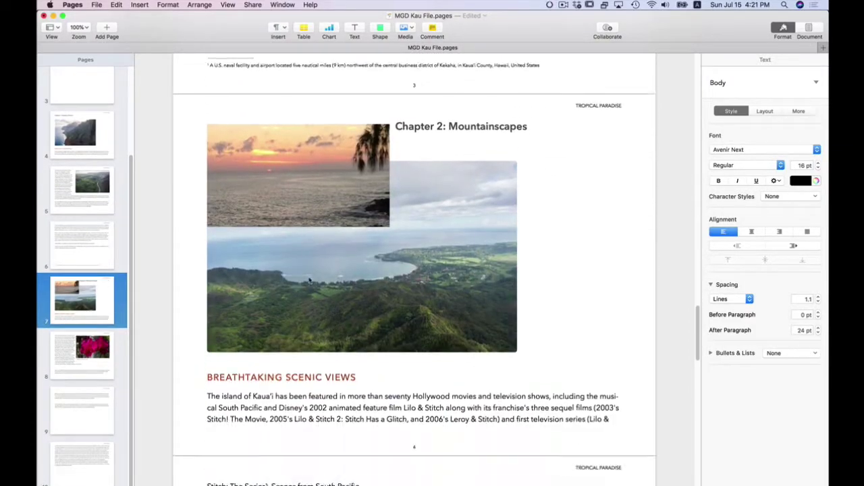
scroll(309, 280, "down", 3)
scroll(317, 263, "up", 11)
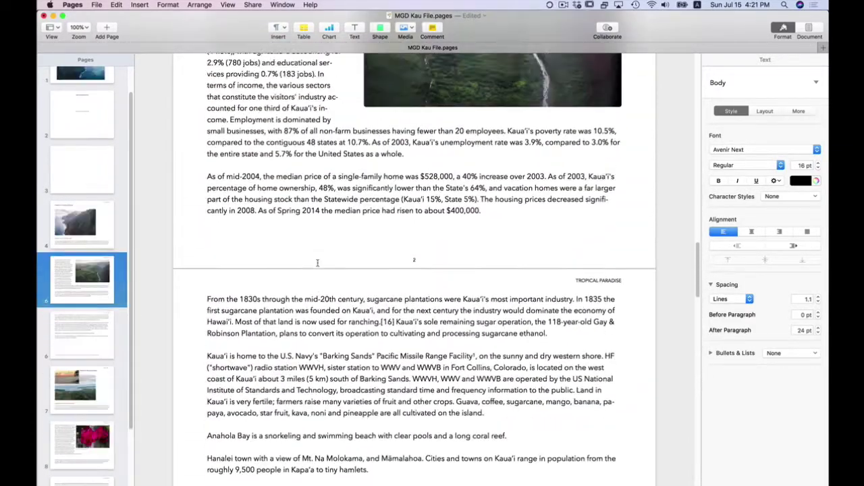
scroll(318, 262, "down", 10)
scroll(344, 209, "down", 2)
scroll(315, 169, "down", 5)
scroll(314, 169, "up", 6)
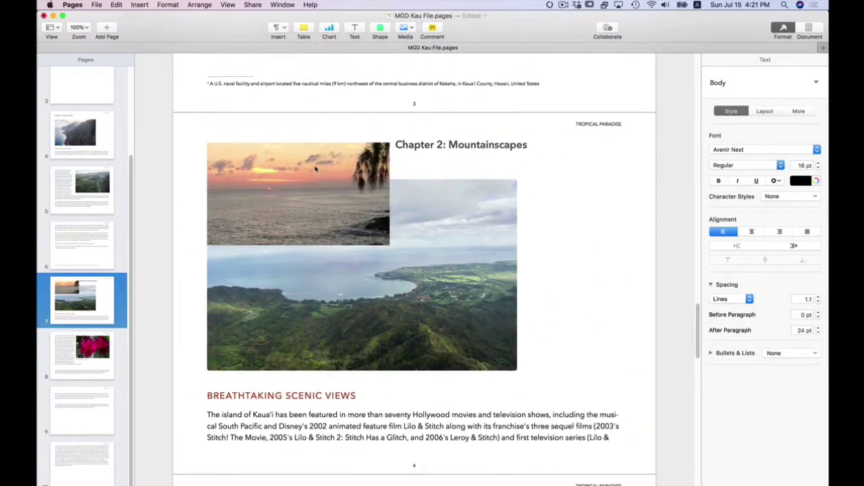
Move the sunset movie to the top left of page 5 with text wrapping beside it
left_click(315, 169)
left_click_drag(236, 165, 270, 317)
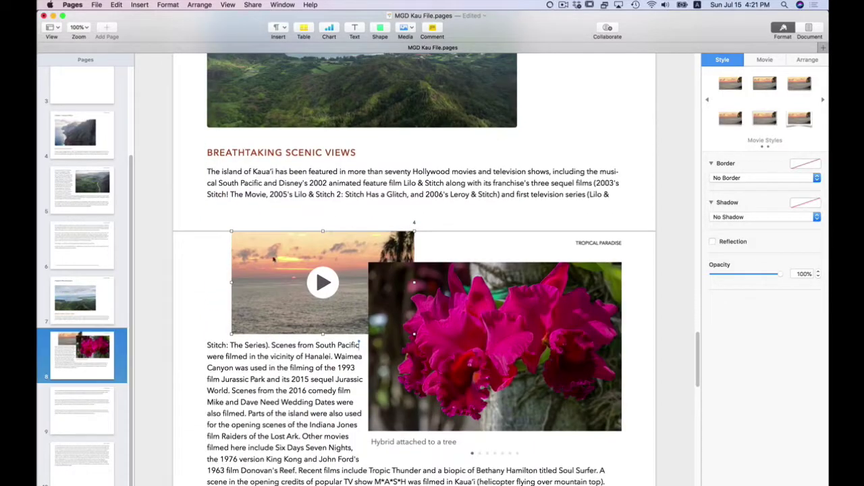
left_click_drag(284, 272, 256, 305)
scroll(285, 276, "down", 10)
scroll(285, 276, "up", 7)
Shrink the orchid gallery to about 6.53 × 4.13 in and move it below the paragraph
left_click(511, 216)
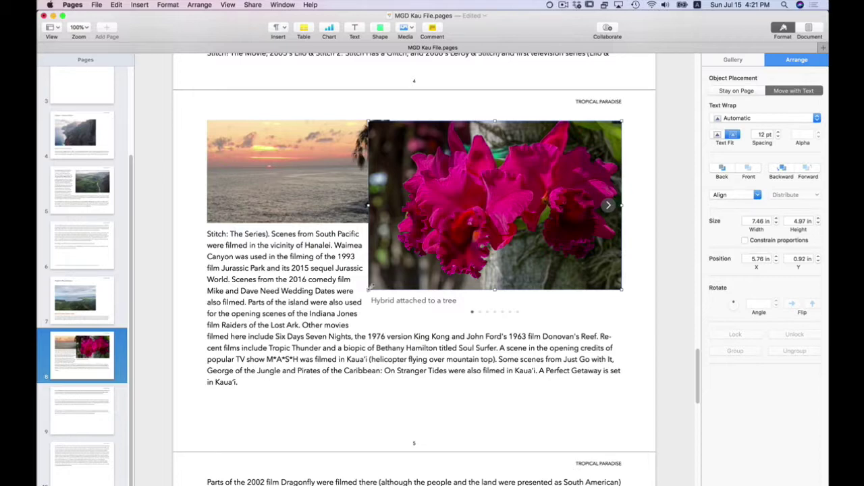
left_click_drag(368, 289, 400, 261)
left_click_drag(494, 185, 494, 322)
scroll(486, 245, "down", 20)
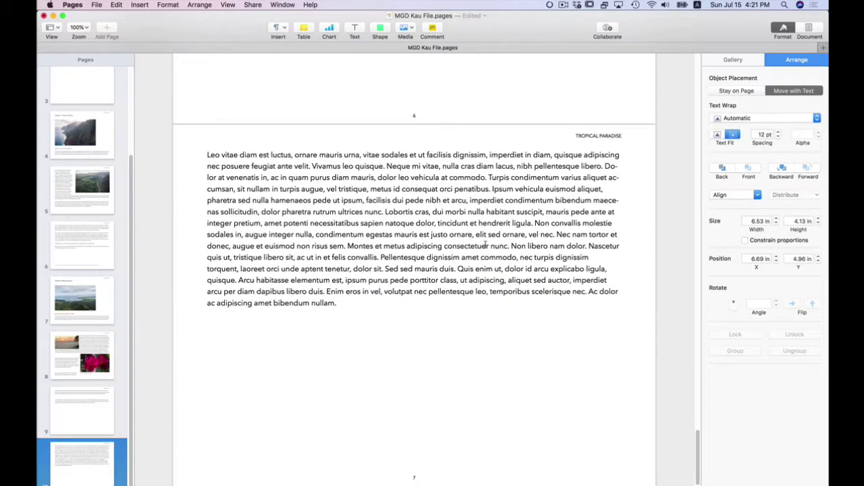
Delete the page break after "Hemmings." so the next page's text joins the Descendants paragraph
scroll(485, 245, "up", 5)
left_click(517, 216)
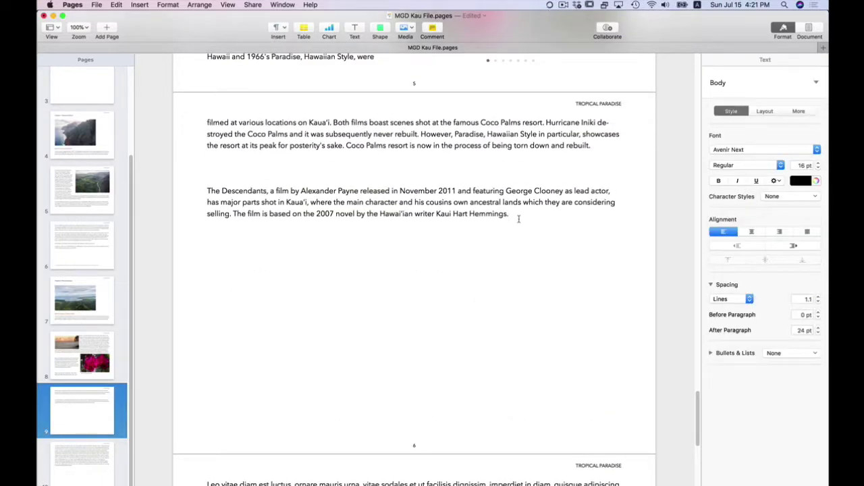
key("Delete")
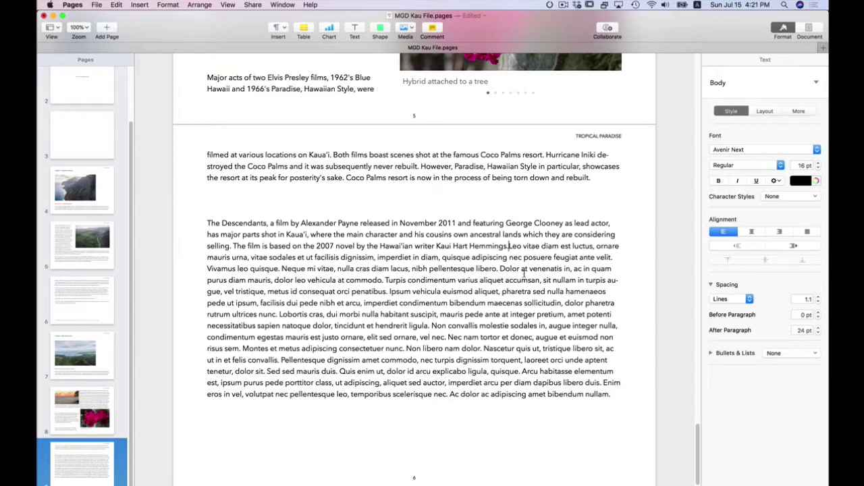
key("super+z")
key("super+z")
key("super+z")
key("super+z")
scroll(504, 248, "down", 14)
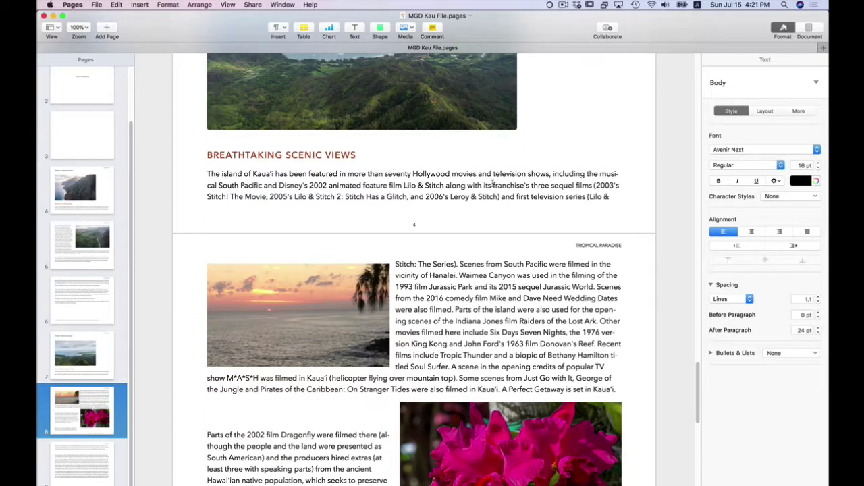
scroll(515, 206, "up", 12)
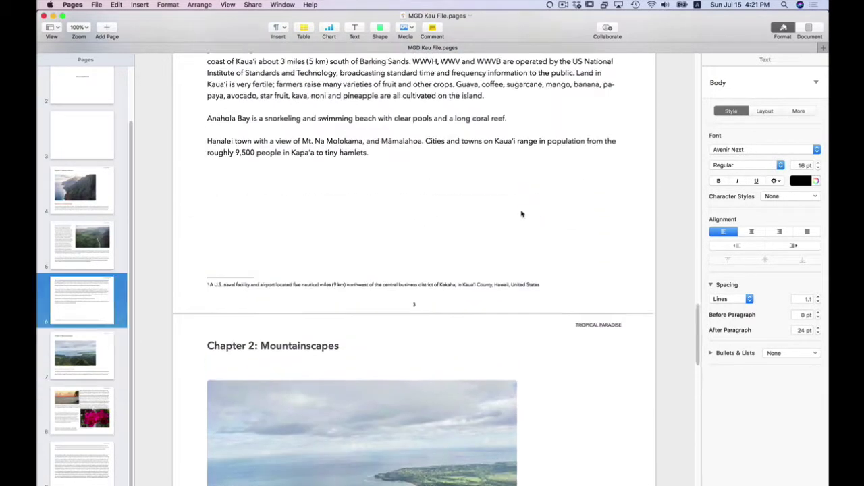
scroll(521, 214, "up", 1)
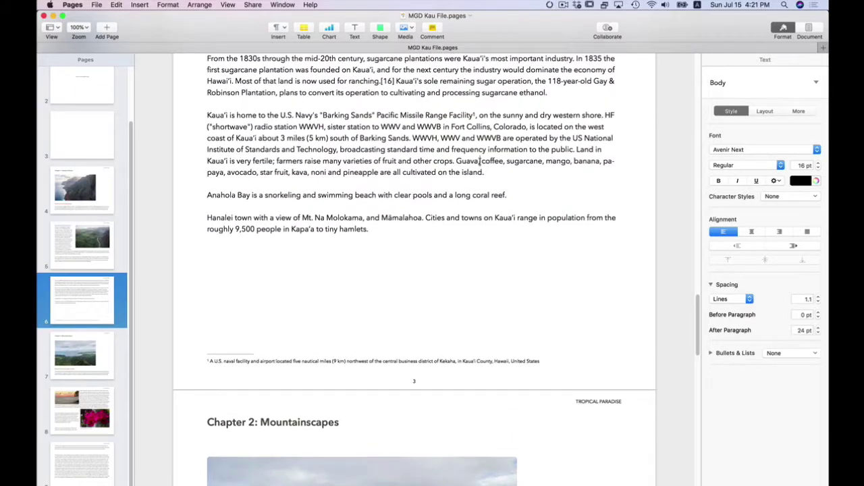
Insert footnote 2 after 'coffee' reading 'Wakes you up in the morning!' and update the footnote style to 10 pt
left_click(480, 160)
left_click(504, 161)
left_click(168, 6)
mouse_move(139, 7)
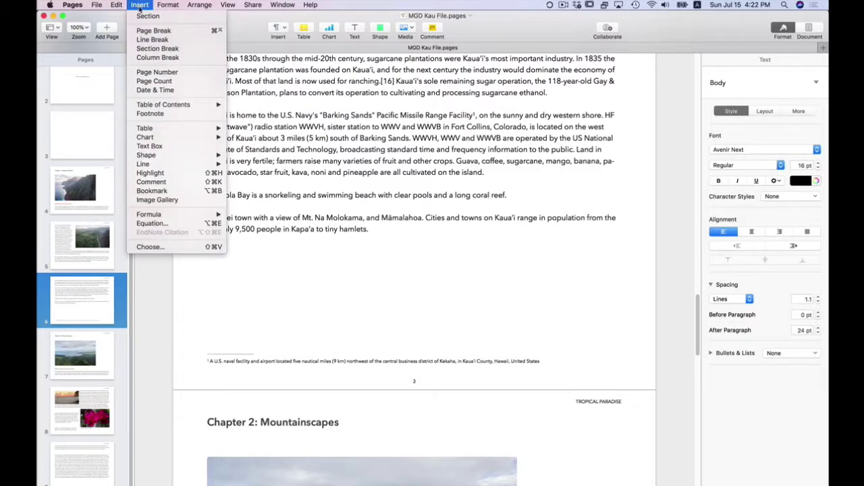
left_click(172, 113)
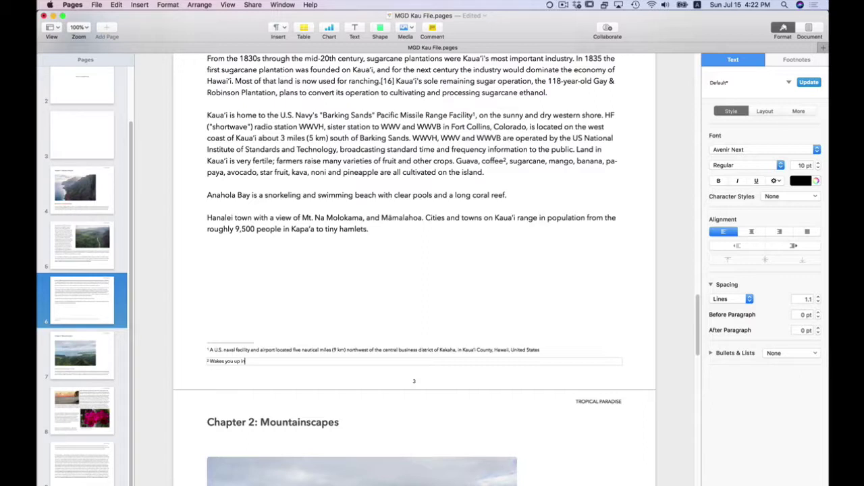
type("ning!")
left_click(295, 350)
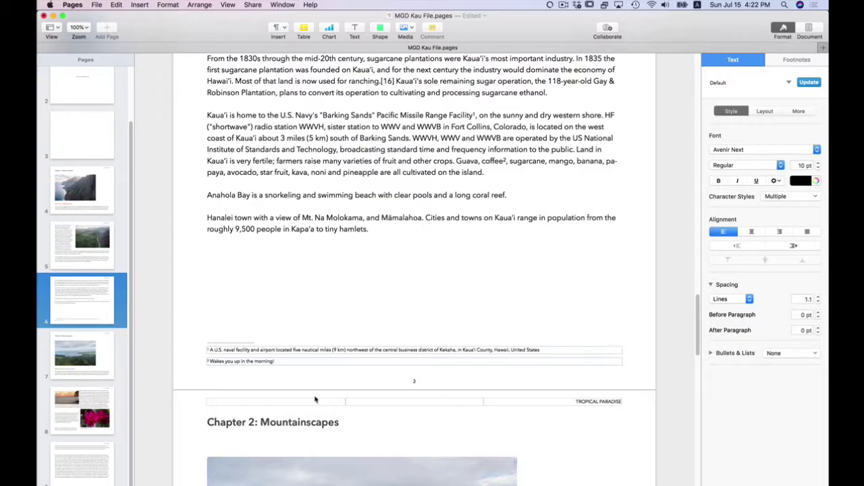
Scroll through pages 4–5 to the Coco Palms resort text at the top of page 6
scroll(447, 315, "down", 5)
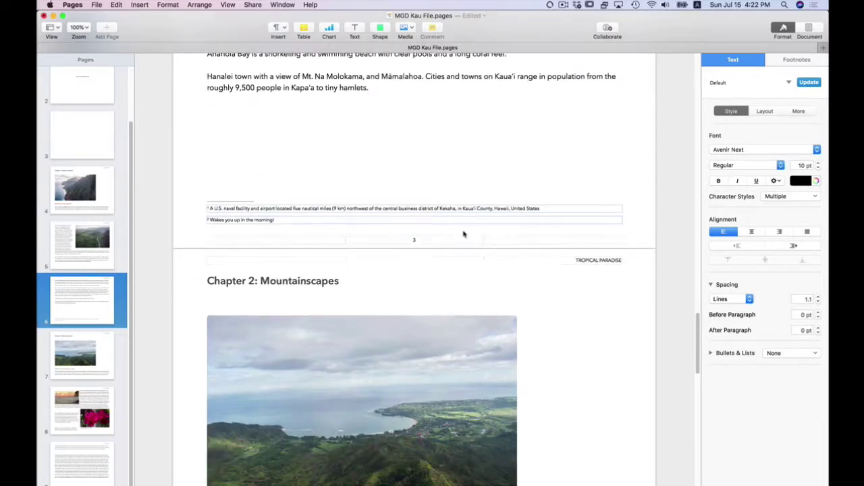
scroll(447, 177, "down", 5)
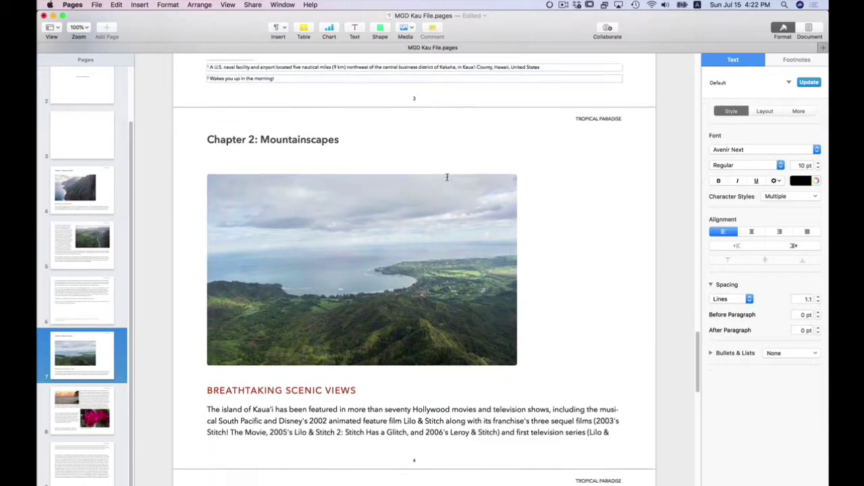
scroll(447, 177, "up", 10)
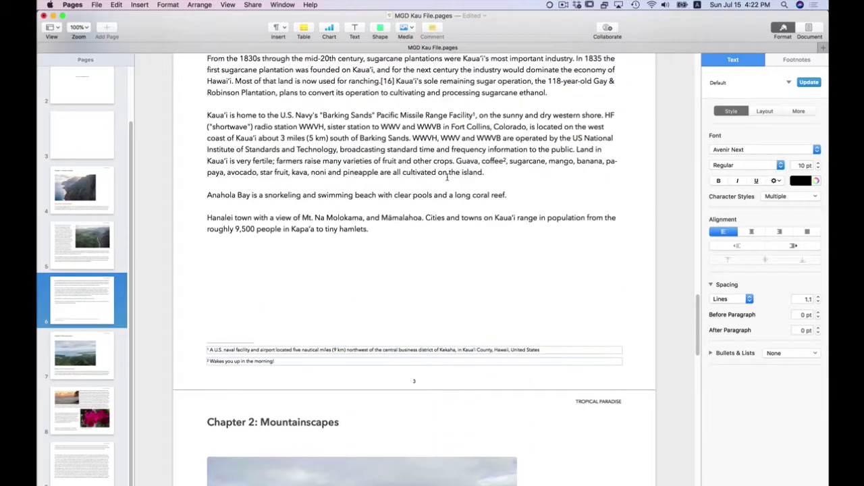
scroll(446, 177, "down", 20)
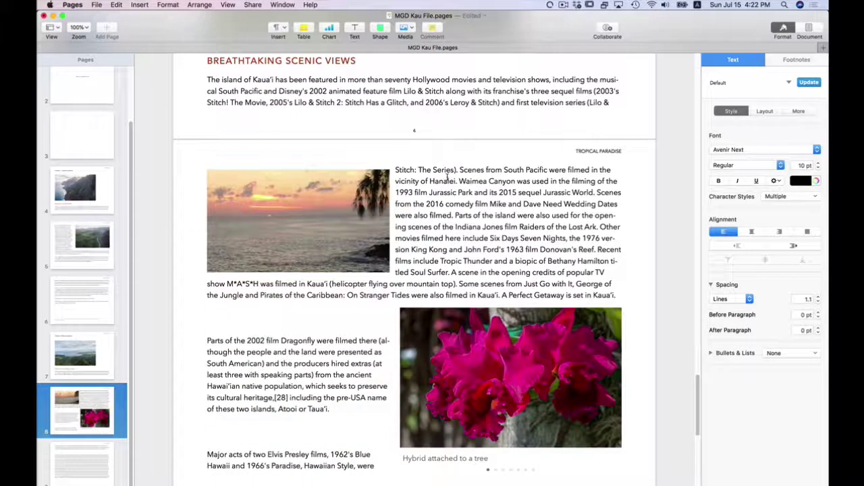
scroll(447, 177, "down", 3)
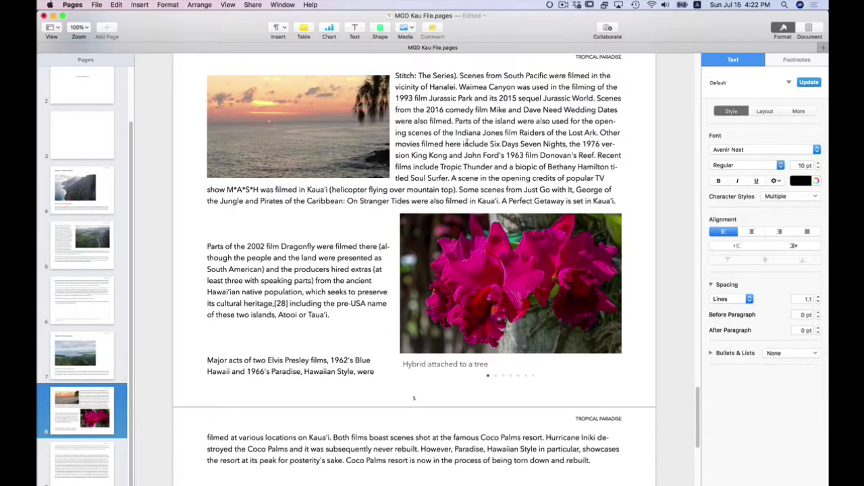
left_click(549, 77)
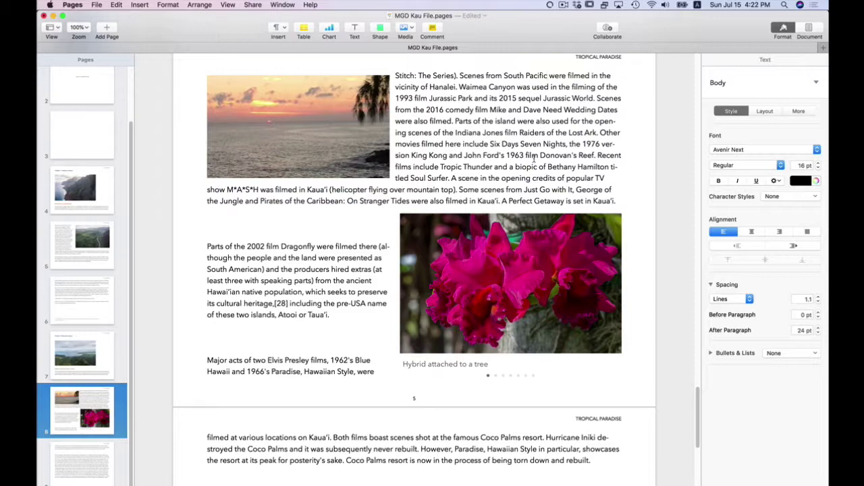
scroll(533, 159, "down", 9)
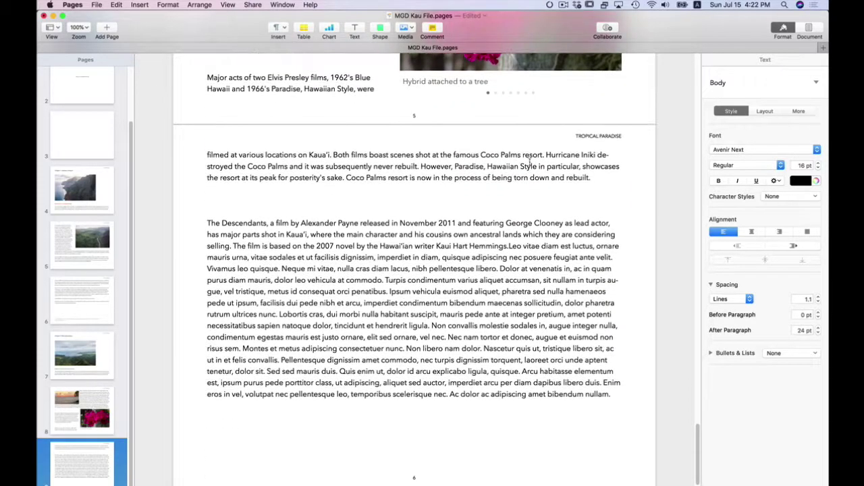
Insert footnote 3 after 'Coco' on page 6 holding a short dedication note
left_click(498, 154)
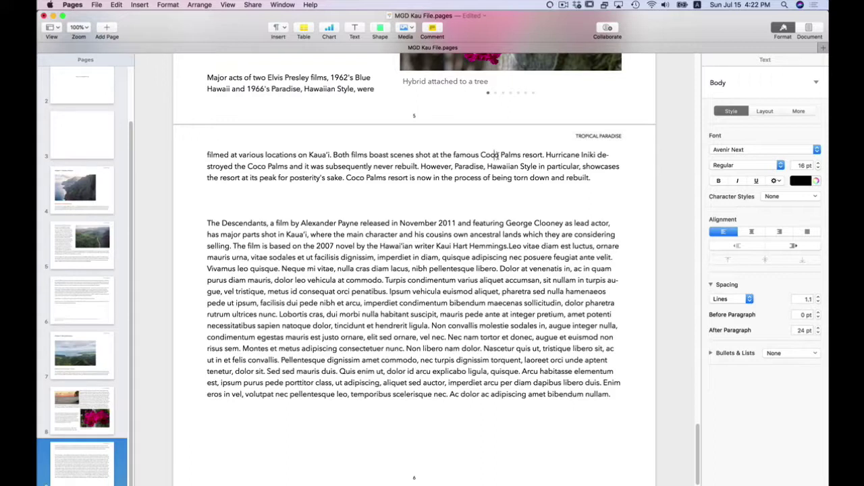
left_click(140, 6)
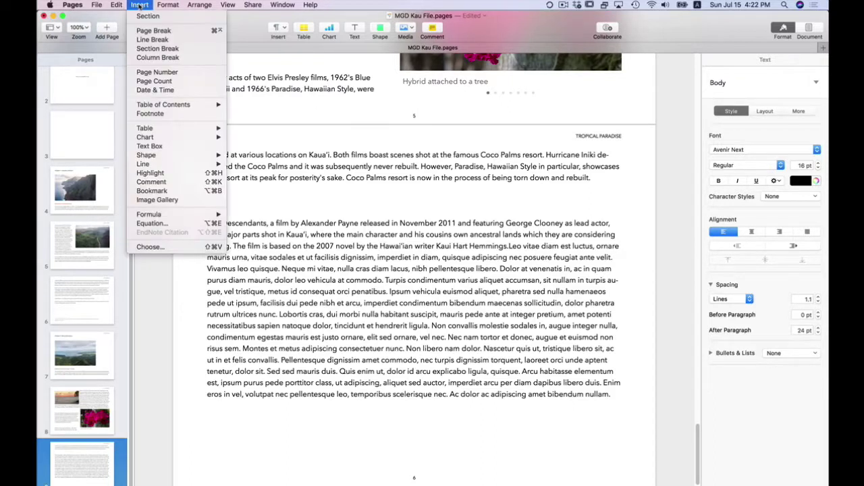
left_click(172, 113)
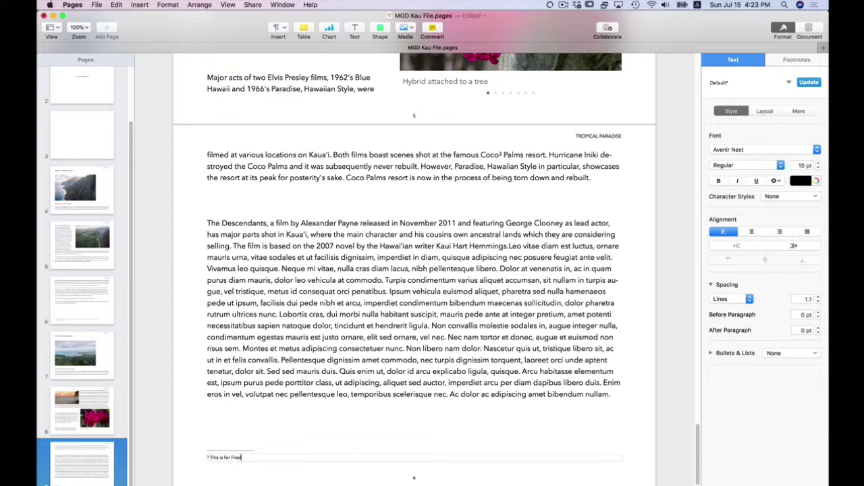
Save the book and scroll back toward its start
key("super+s")
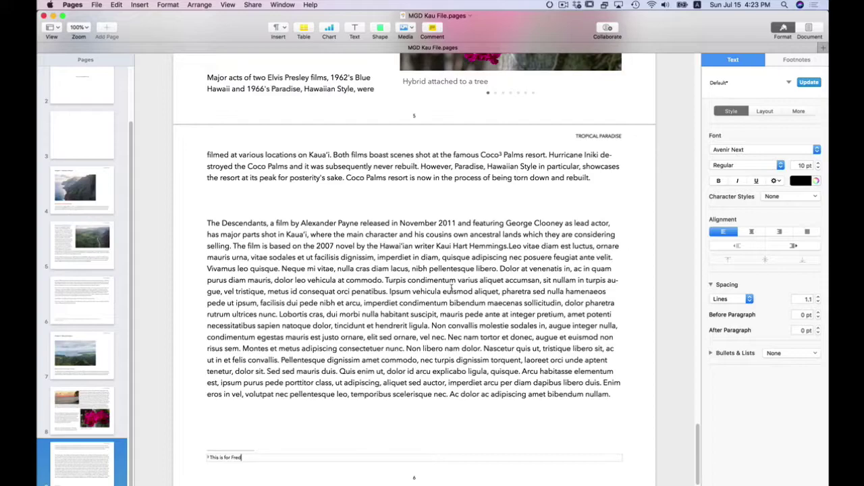
scroll(462, 317, "up", 20)
scroll(462, 317, "down", 4)
scroll(462, 317, "up", 10)
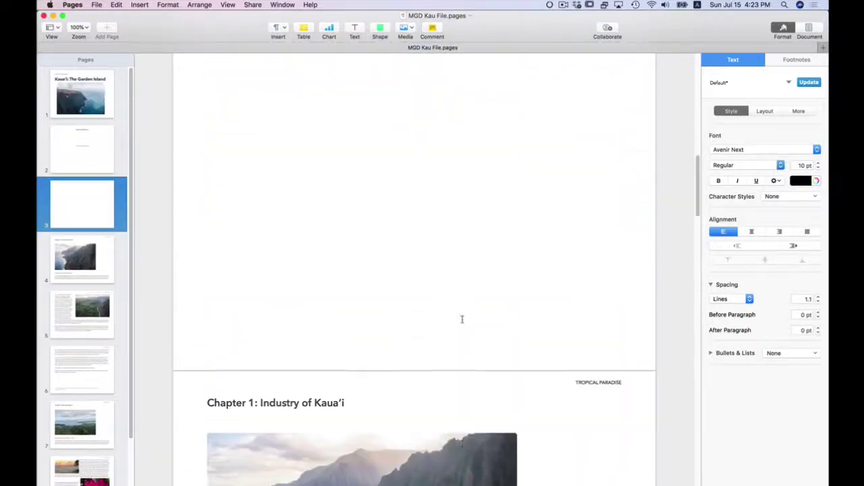